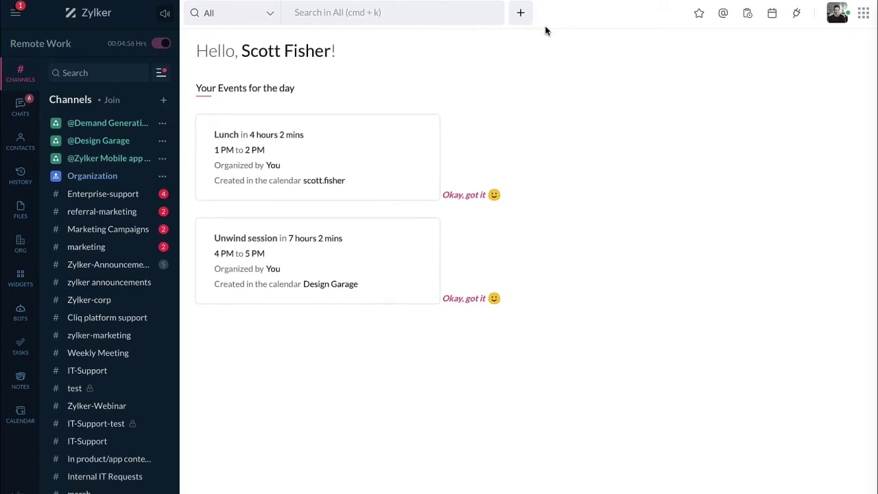
Start a group conversation titled Zylker Marketing with eight checked participants.
{"action": "left_click", "coordinate": [521, 12]}
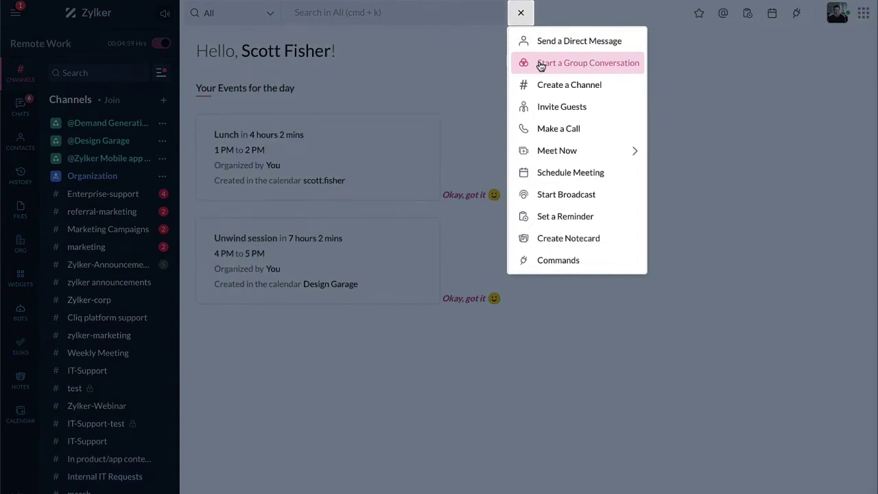
{"action": "left_click", "coordinate": [541, 65]}
{"action": "left_click", "coordinate": [574, 137]}
{"action": "scroll", "coordinate": [439, 260], "scroll_direction": "down", "scroll_amount": 2}
{"action": "left_click", "coordinate": [574, 137]}
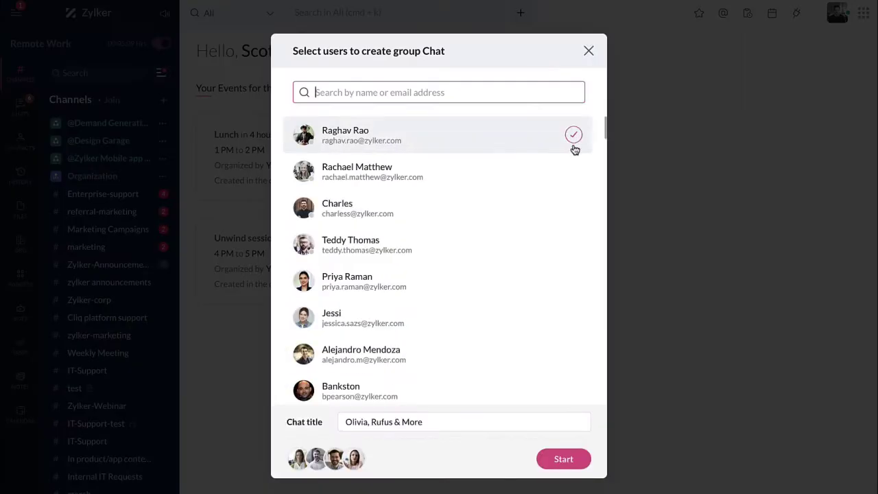
{"action": "scroll", "coordinate": [439, 261], "scroll_direction": "down", "scroll_amount": 1}
{"action": "left_click", "coordinate": [574, 137]}
{"action": "scroll", "coordinate": [574, 150], "scroll_direction": "down", "scroll_amount": 1}
{"action": "left_click", "coordinate": [574, 138]}
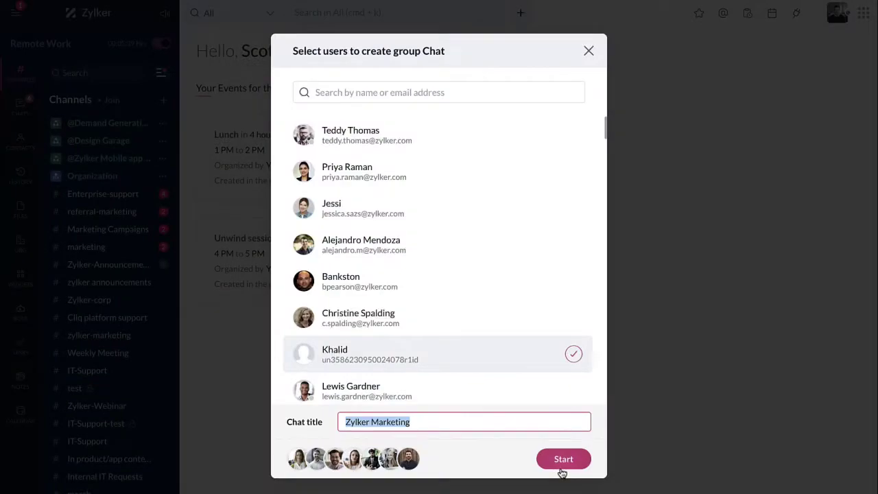
{"action": "left_click", "coordinate": [562, 459]}
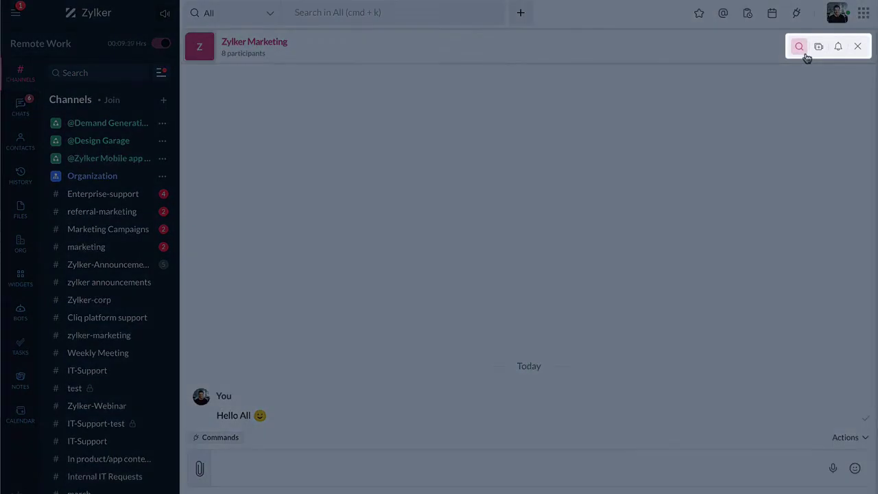
{"action": "left_click", "coordinate": [819, 57]}
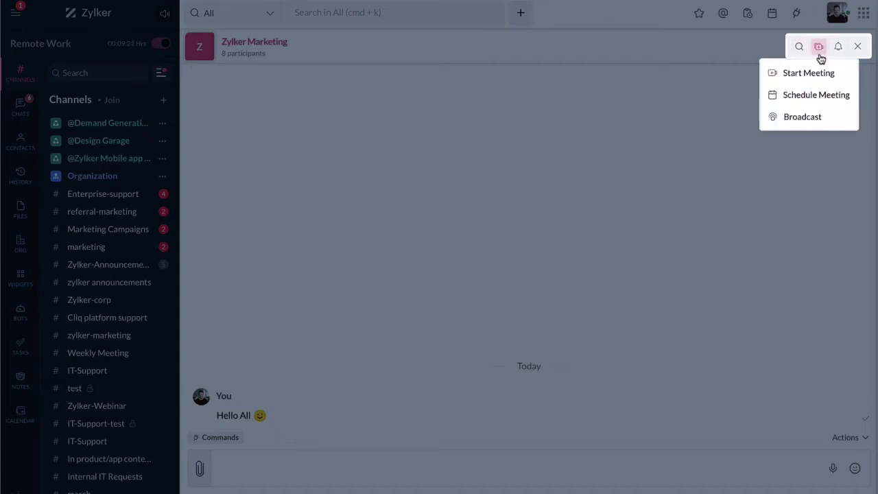
{"action": "left_click", "coordinate": [839, 48]}
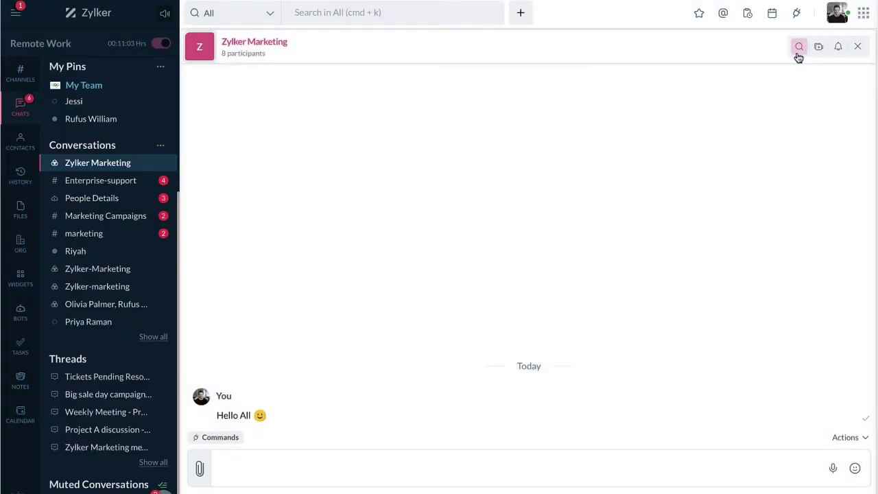
{"action": "left_click", "coordinate": [799, 46]}
{"action": "type", "text": "hello"}
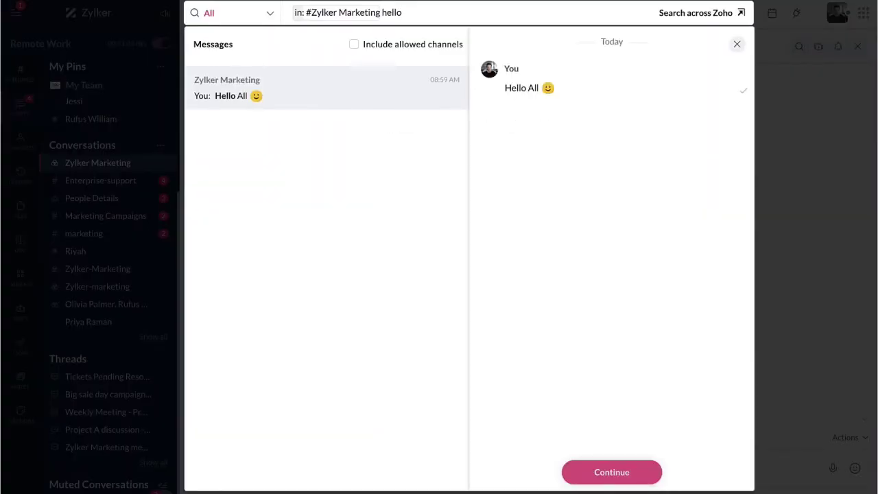
{"action": "left_click", "coordinate": [819, 46]}
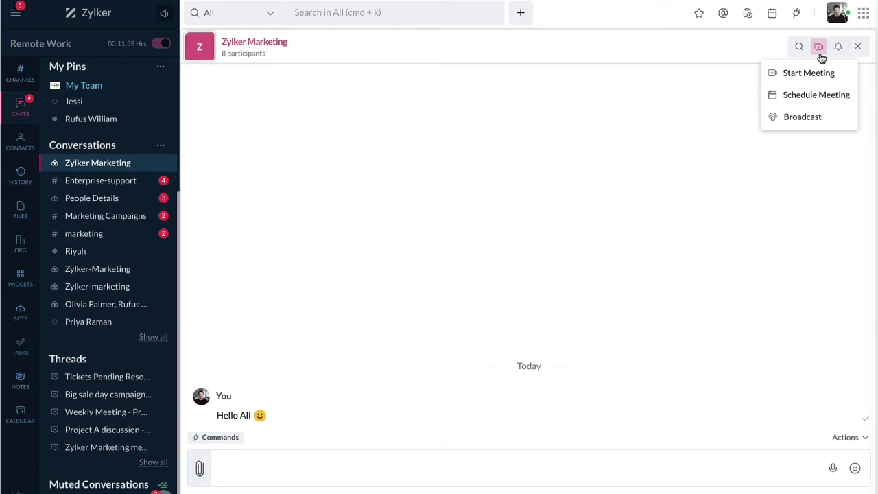
{"action": "left_click", "coordinate": [839, 54]}
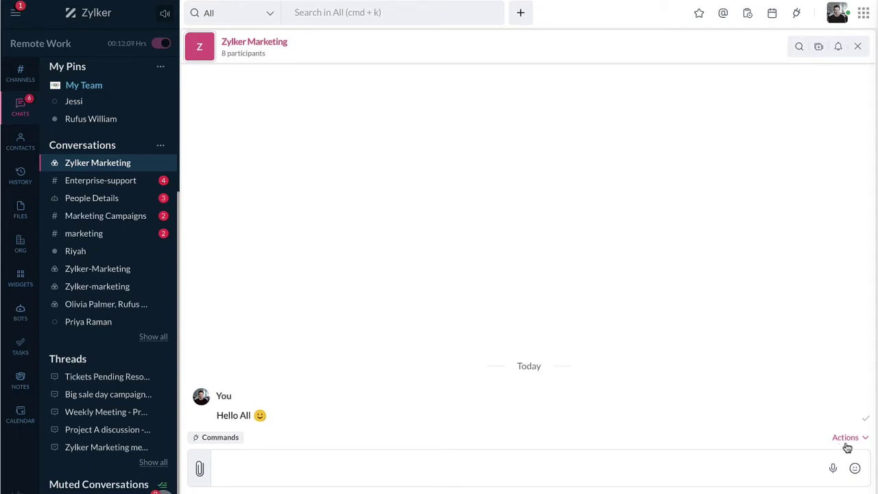
Convert the chat to a Team channel for the Marketing team, described as 'Marketing discussions'.
{"action": "left_click", "coordinate": [846, 443]}
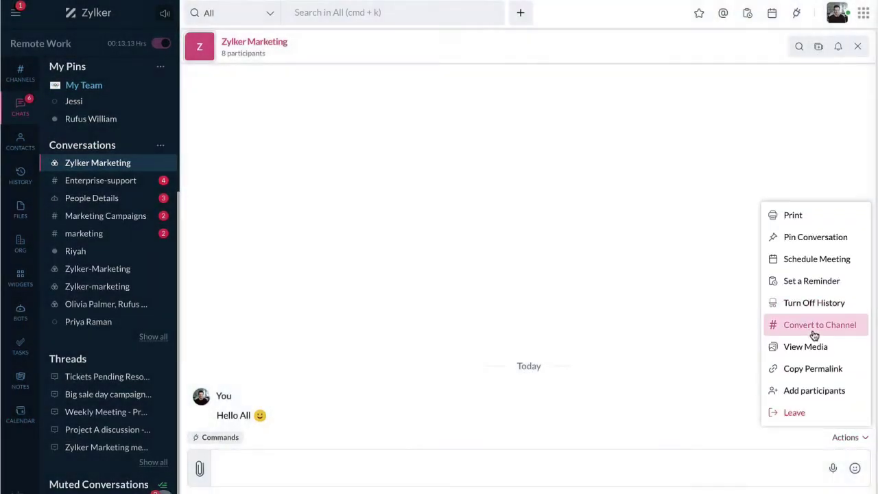
{"action": "left_click", "coordinate": [814, 326]}
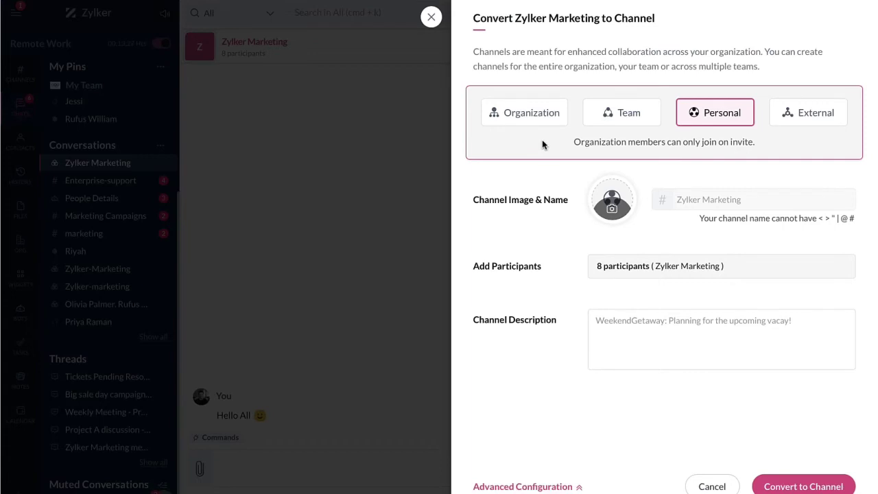
{"action": "left_click", "coordinate": [621, 113]}
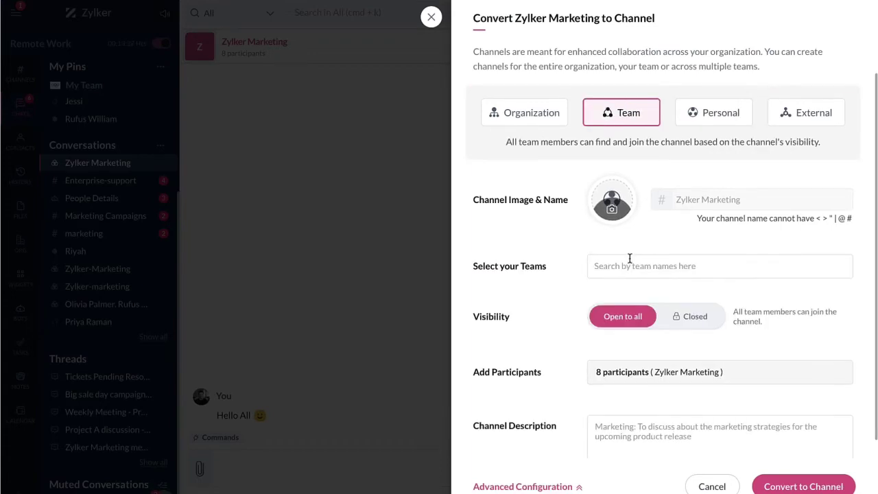
{"action": "left_click", "coordinate": [615, 319]}
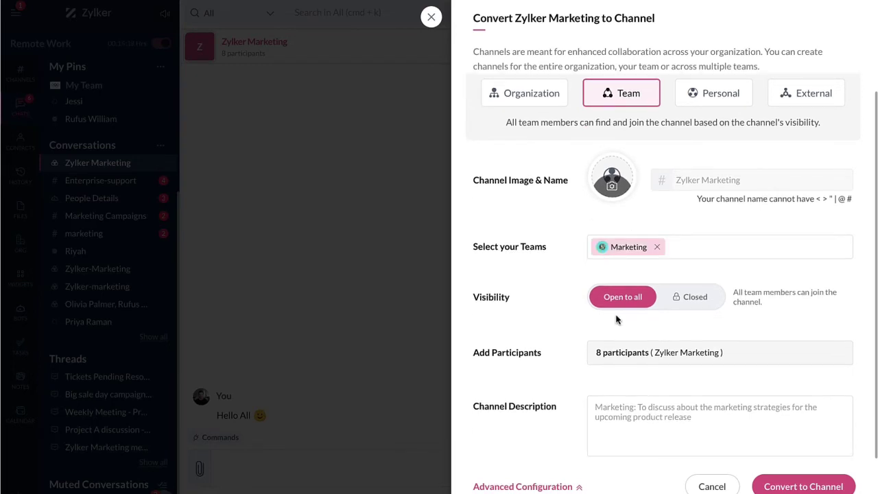
{"action": "left_click", "coordinate": [663, 407]}
{"action": "type", "text": "Marketing discussions"}
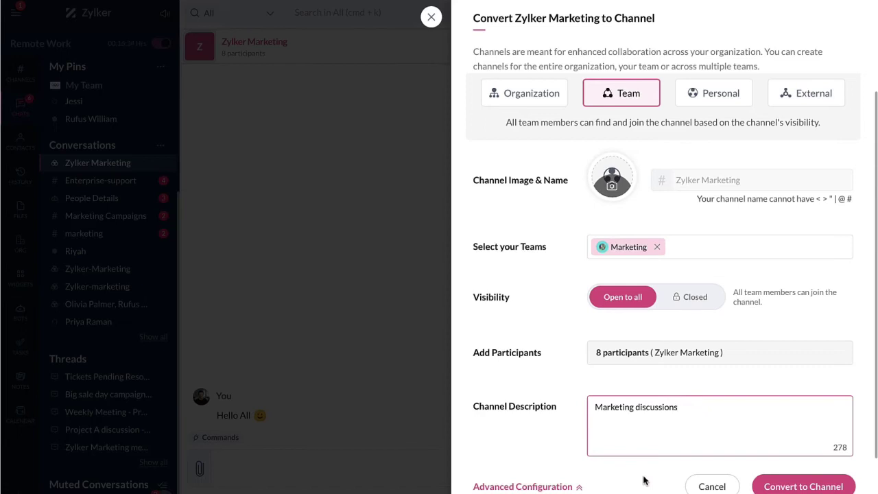
{"action": "left_click", "coordinate": [777, 484]}
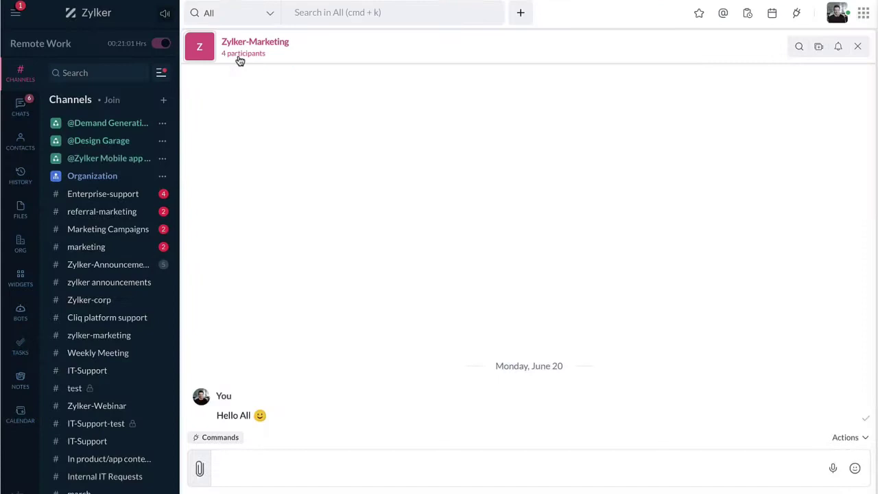
From the participant list, check three users and add them, reaching 7 participants.
{"action": "left_click", "coordinate": [240, 58]}
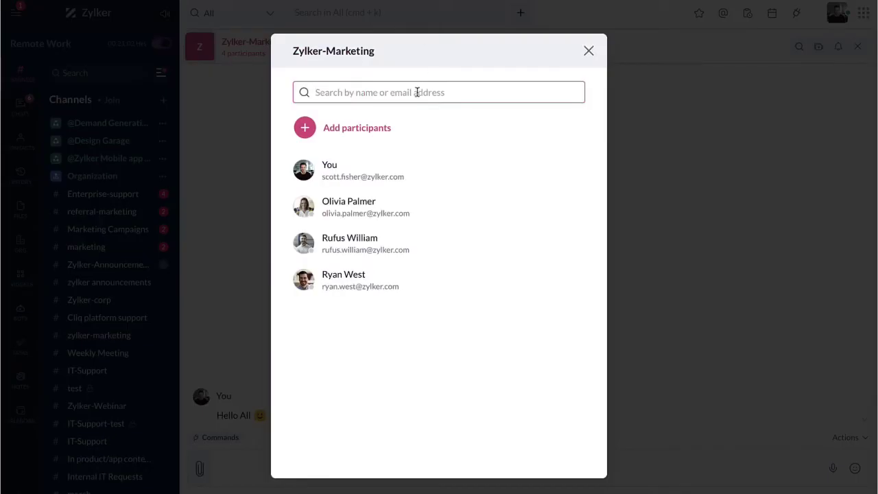
{"action": "left_click", "coordinate": [352, 129]}
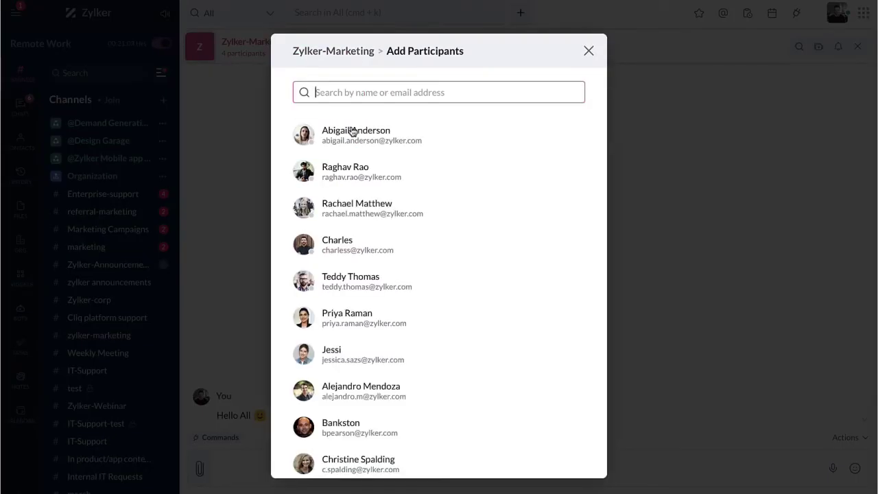
{"action": "left_click", "coordinate": [559, 142]}
{"action": "left_click", "coordinate": [564, 168]}
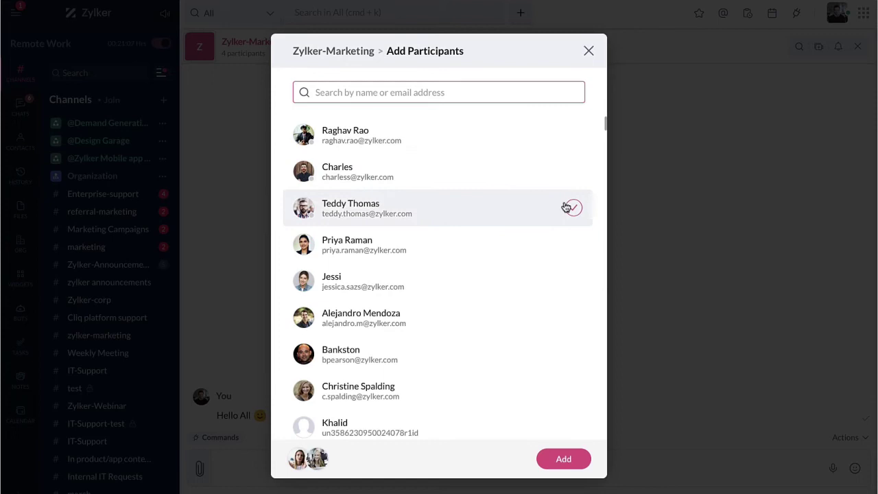
{"action": "left_click", "coordinate": [567, 205]}
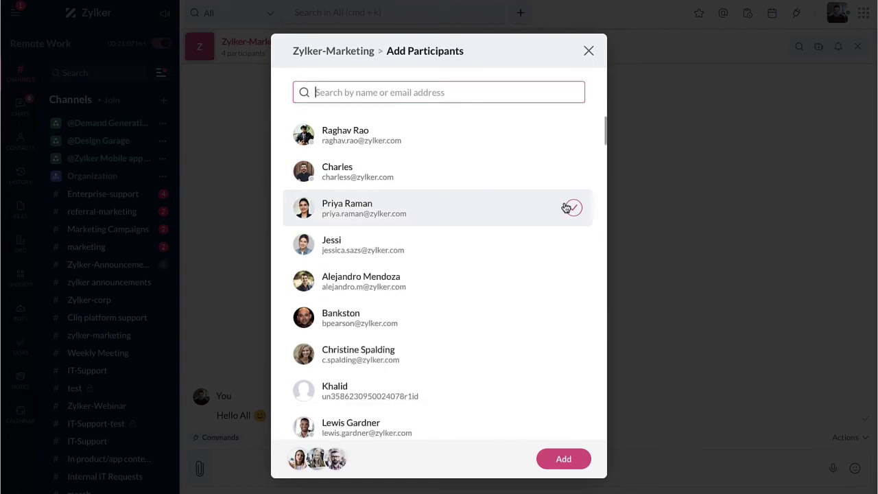
{"action": "left_click", "coordinate": [560, 460]}
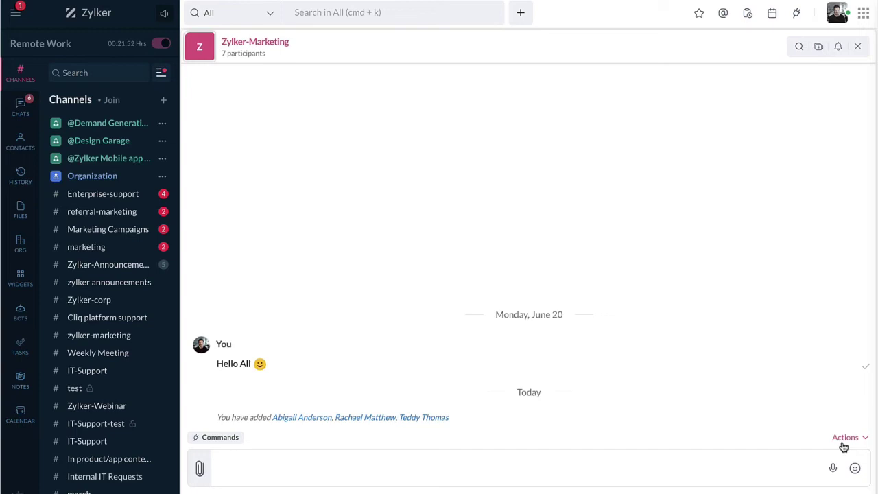
Mention a contact with + in the compose box and confirm adding them to this chat.
{"action": "left_click", "coordinate": [845, 439]}
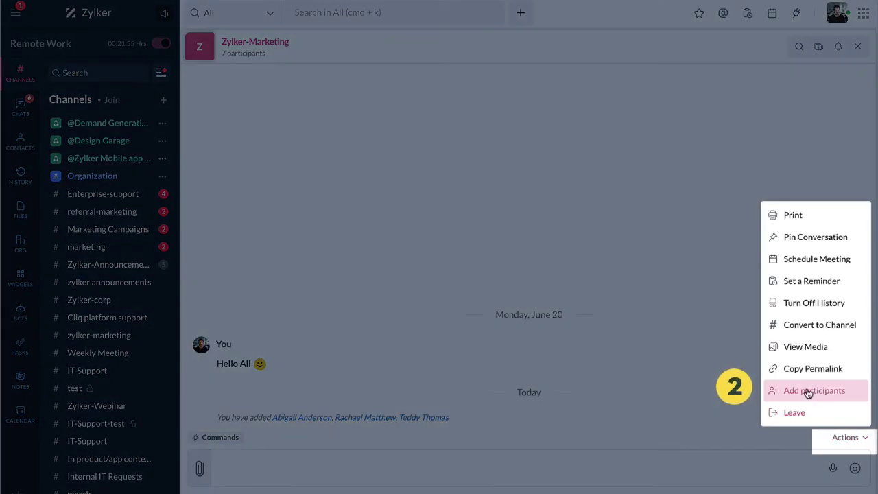
{"action": "left_click", "coordinate": [806, 391]}
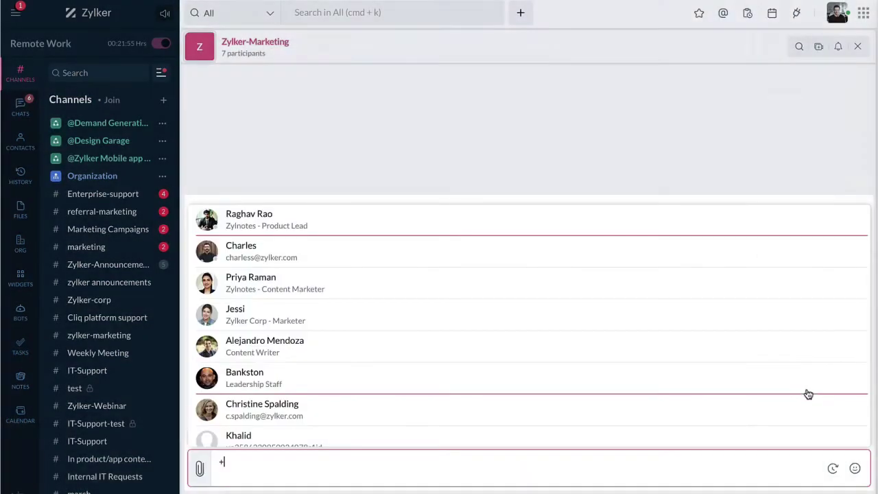
{"action": "type", "text": "priya"}
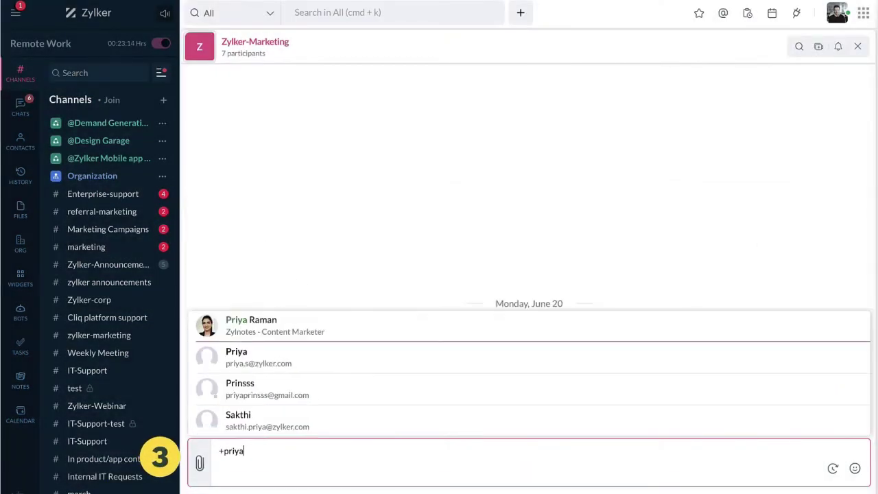
{"action": "left_click", "coordinate": [268, 322]}
{"action": "key", "text": "Return"}
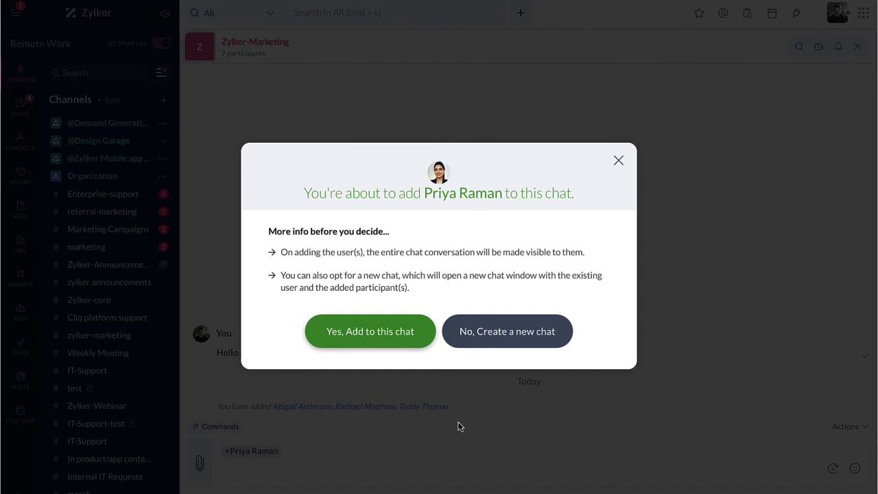
{"action": "left_click", "coordinate": [384, 331]}
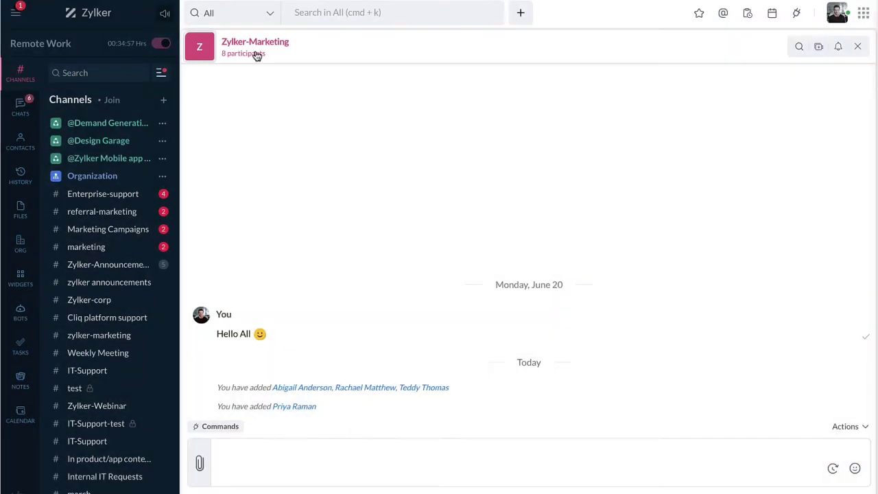
Remove one user from the participant list and confirm with Yes, Remove, leaving 7.
{"action": "left_click", "coordinate": [255, 54]}
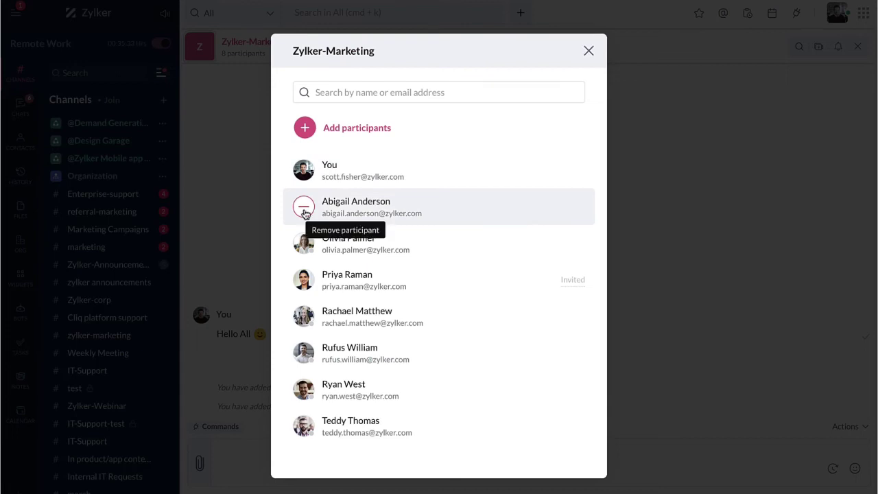
{"action": "left_click", "coordinate": [303, 207]}
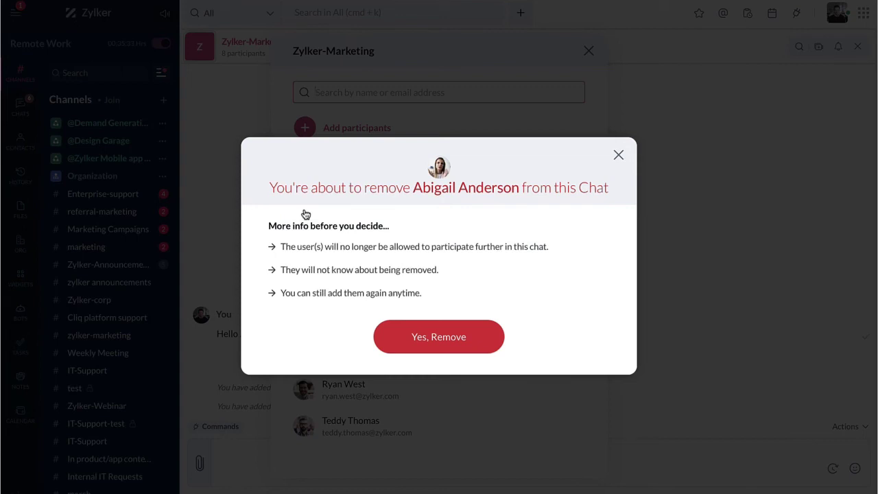
{"action": "left_click", "coordinate": [421, 342]}
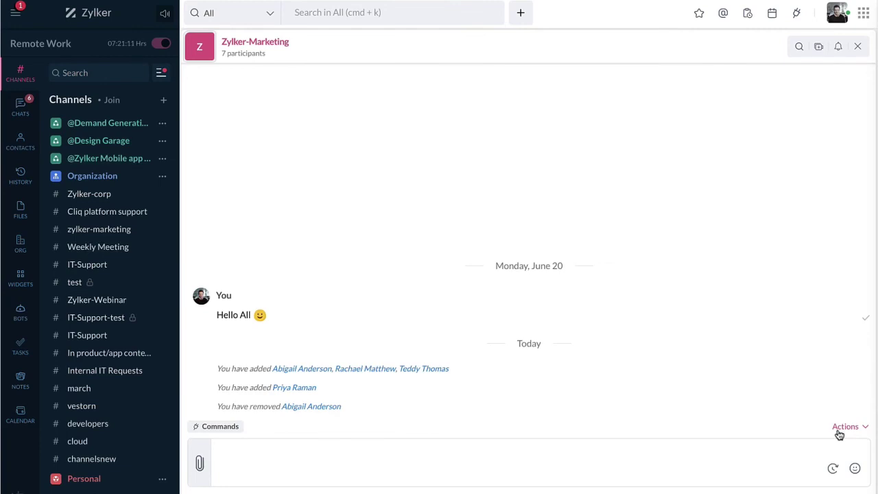
Show the Actions dropdown menu above the compose box of Zylker-Marketing.
{"action": "left_click", "coordinate": [838, 432]}
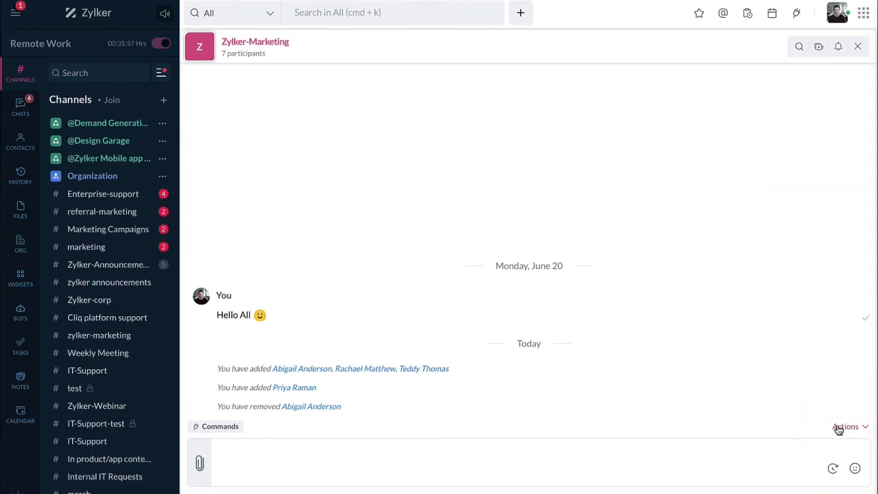
{"action": "left_click", "coordinate": [838, 428]}
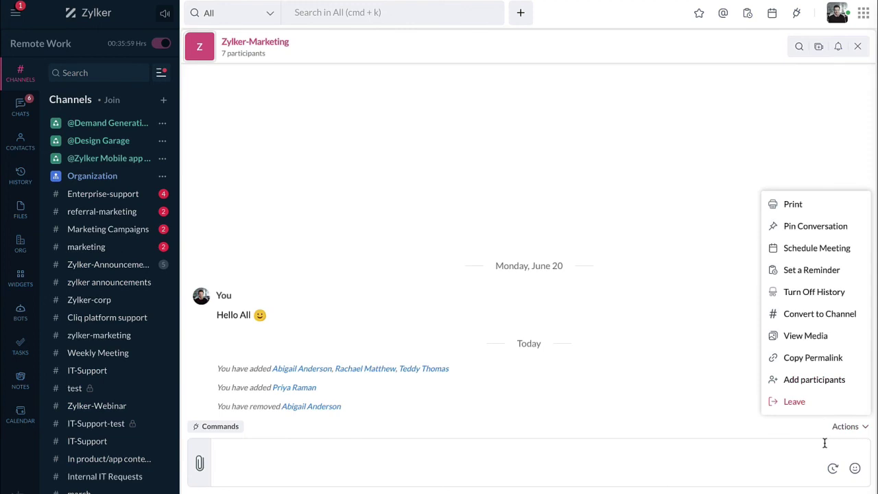